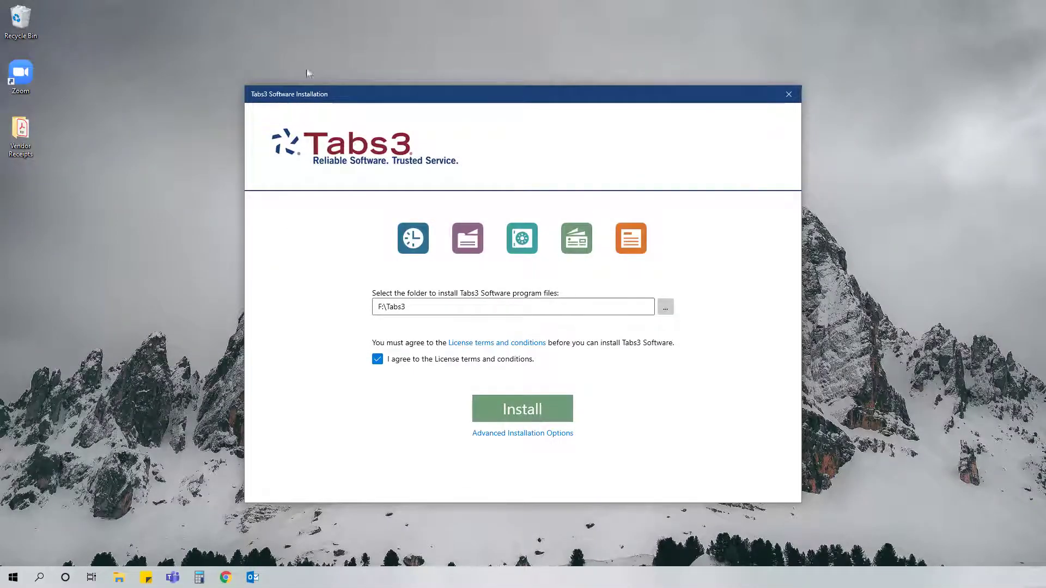
- Install Tabs3 Software into F:\Tabs3 and wait for the completion screen
{"action": "left_click", "coordinate": [485, 406]}
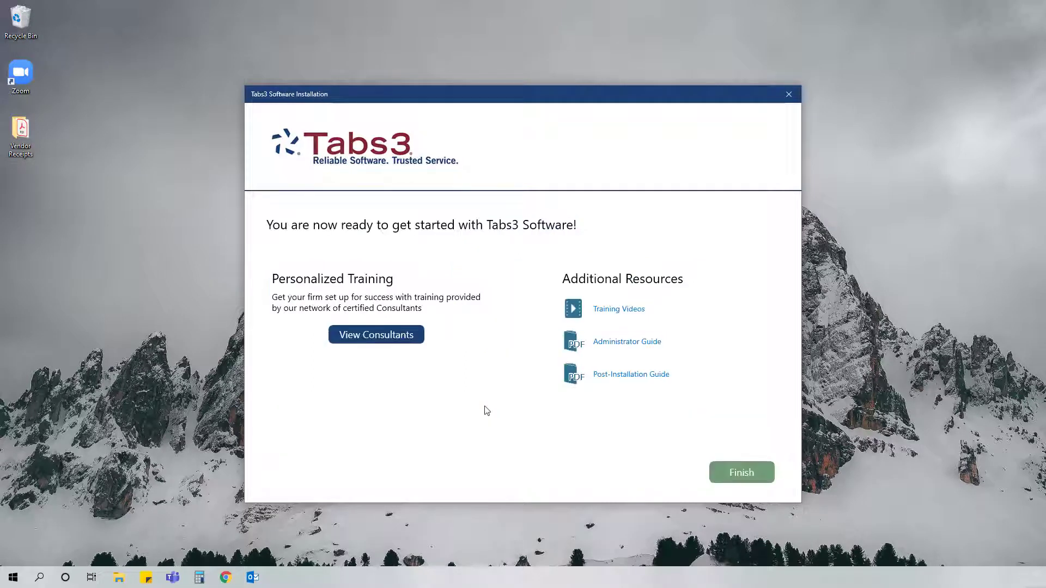
- Close the installer, filter contacts by Clients, AP Vendors, then Trust Payees, and show the Clients list
{"action": "left_click", "coordinate": [719, 473]}
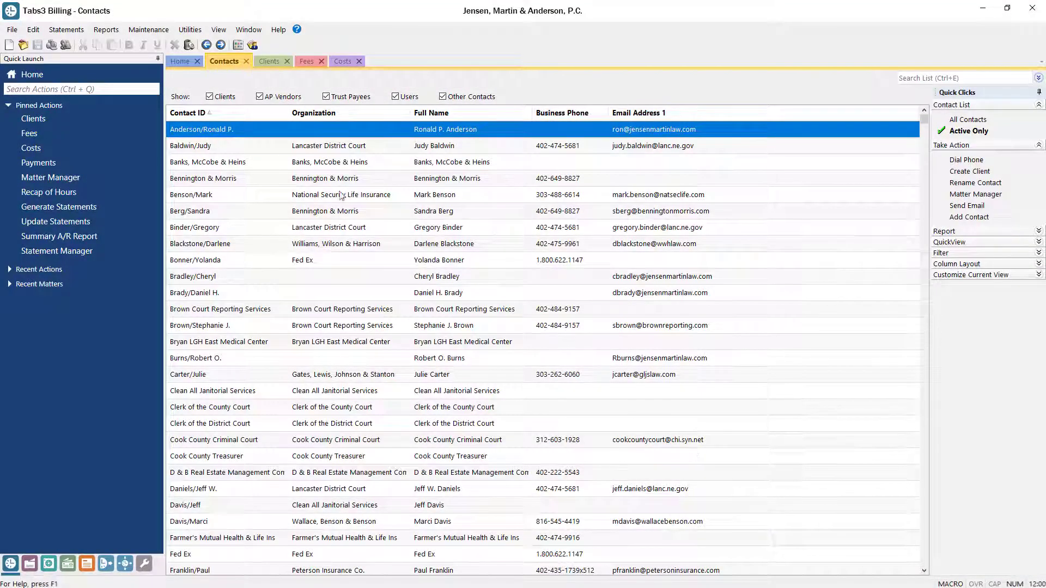
{"action": "left_click", "coordinate": [211, 96]}
{"action": "left_click", "coordinate": [211, 96]}
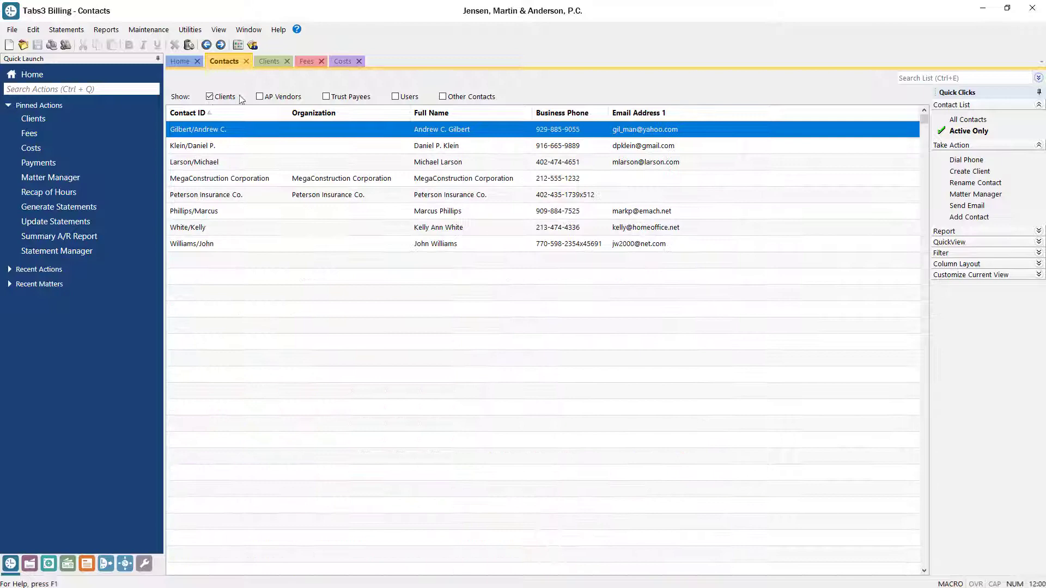
{"action": "left_click", "coordinate": [260, 96]}
{"action": "left_click", "coordinate": [260, 96]}
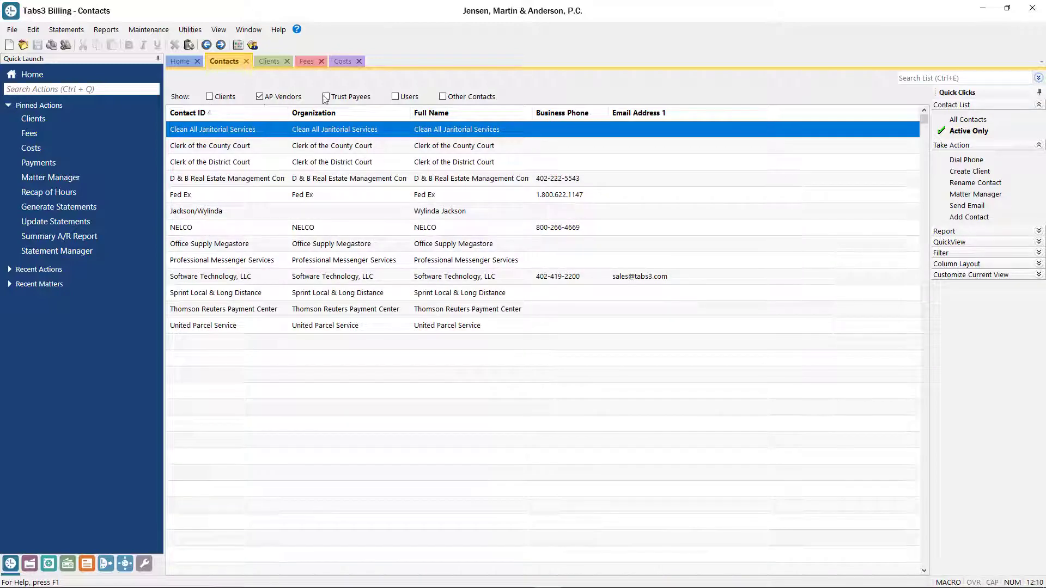
{"action": "left_click", "coordinate": [326, 97]}
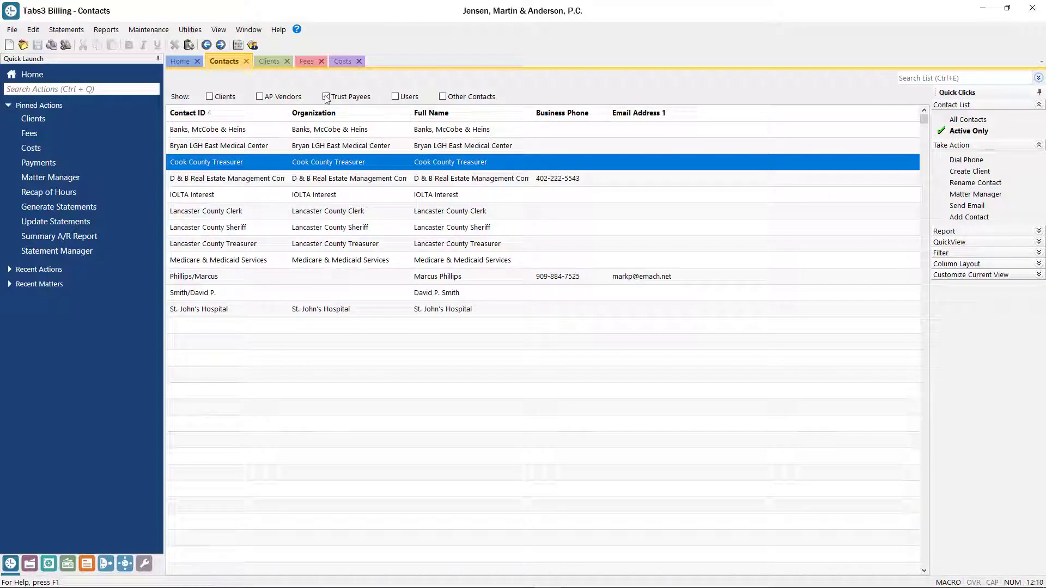
{"action": "left_click", "coordinate": [269, 61]}
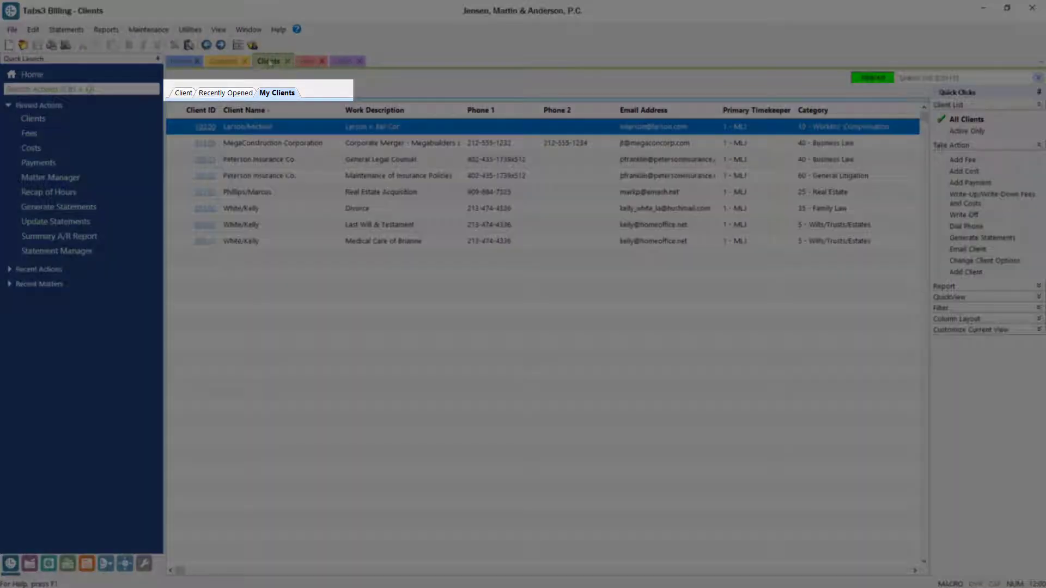
- Browse the Fees and Costs lists, then open Statement Manager to view unpaid statements
{"action": "left_click", "coordinate": [309, 61]}
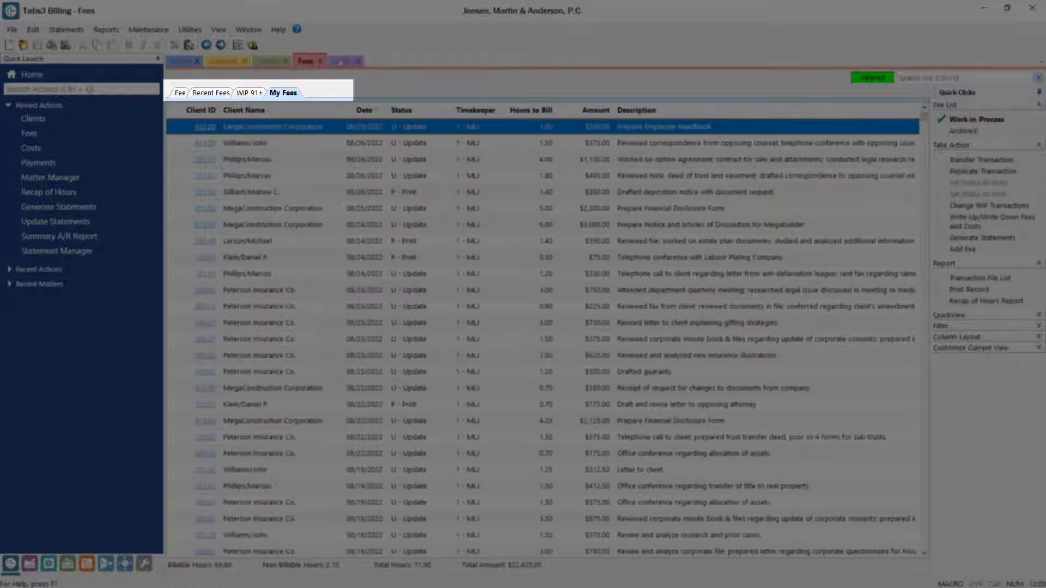
{"action": "left_click", "coordinate": [344, 61]}
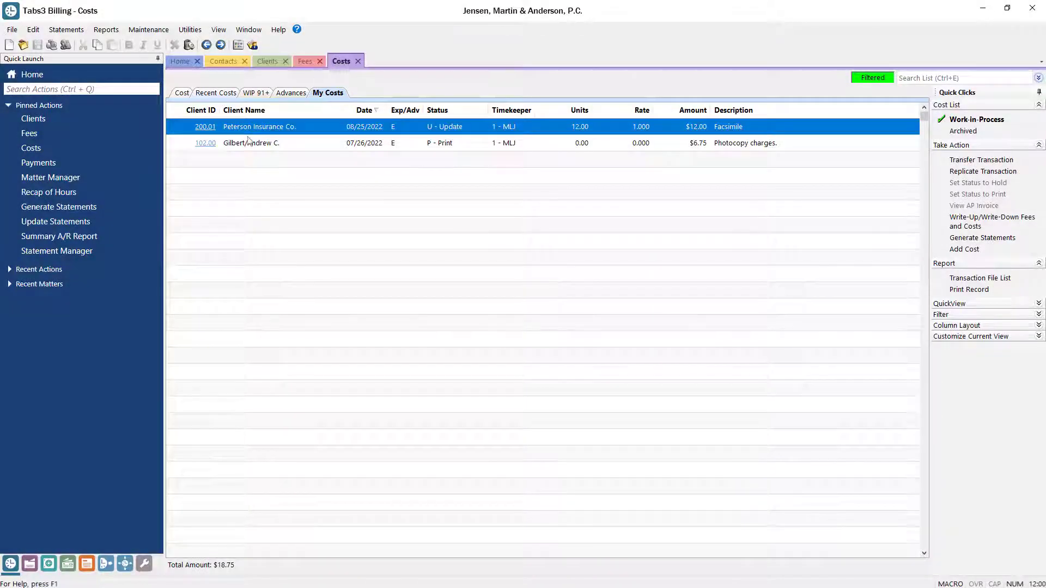
{"action": "left_click", "coordinate": [56, 251]}
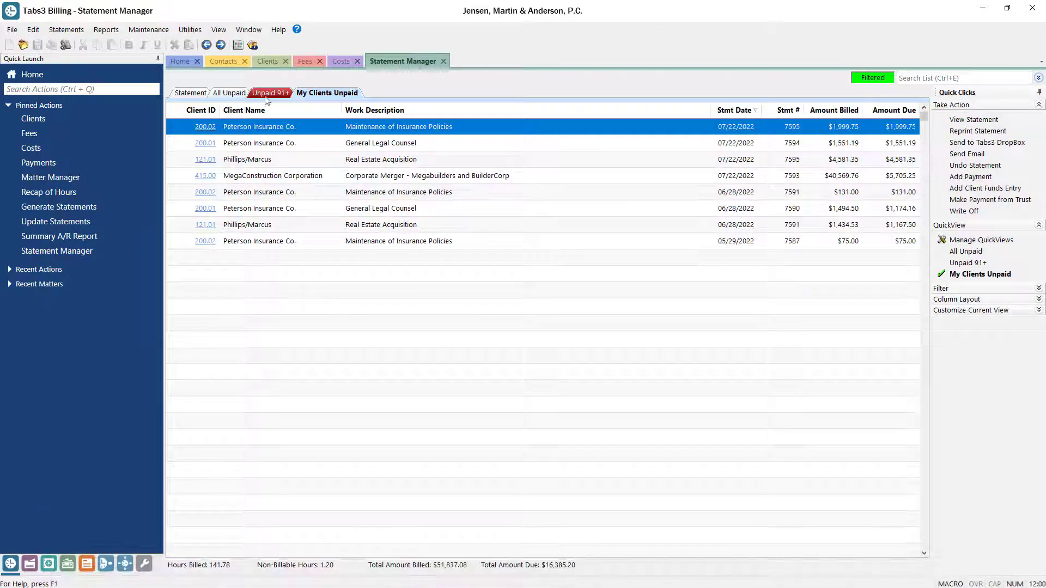
{"action": "left_click", "coordinate": [305, 61]}
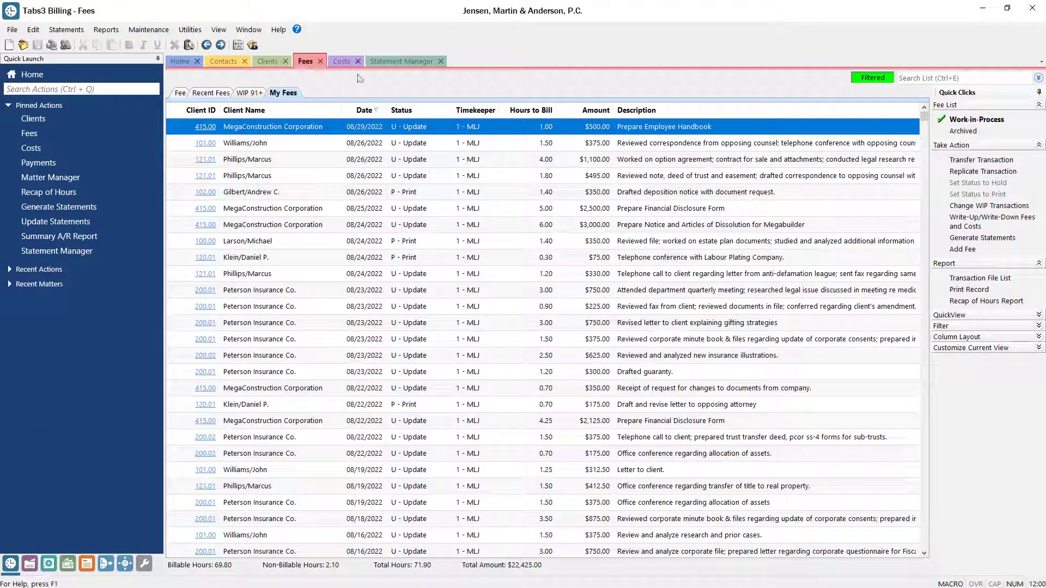
{"action": "left_click", "coordinate": [962, 249]}
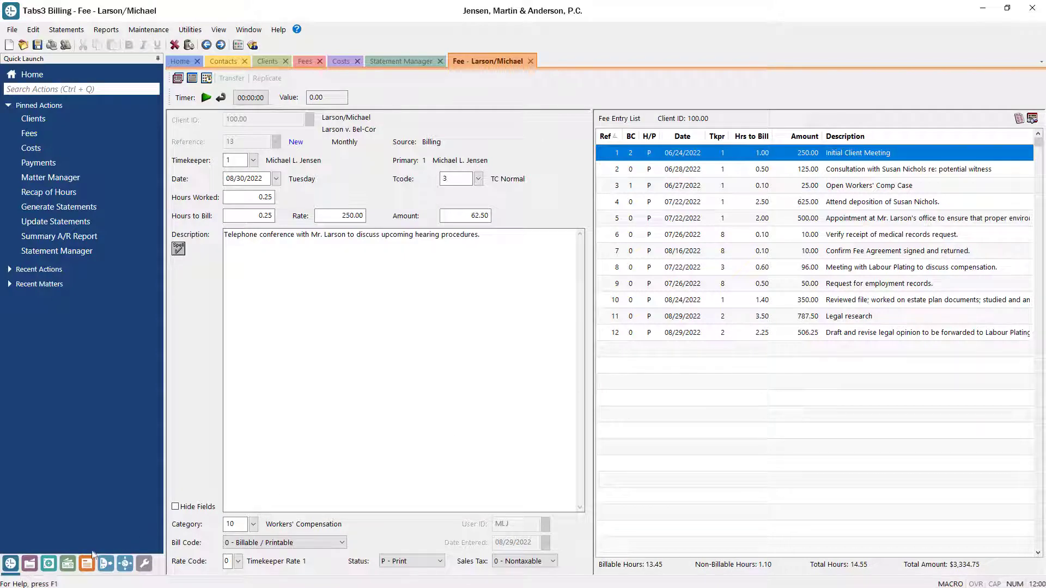
- Preview the Accounts Payable 1099-NEC forms, then view the PracticeMaster calendar for August 29–31, 2022
{"action": "left_click", "coordinate": [68, 565]}
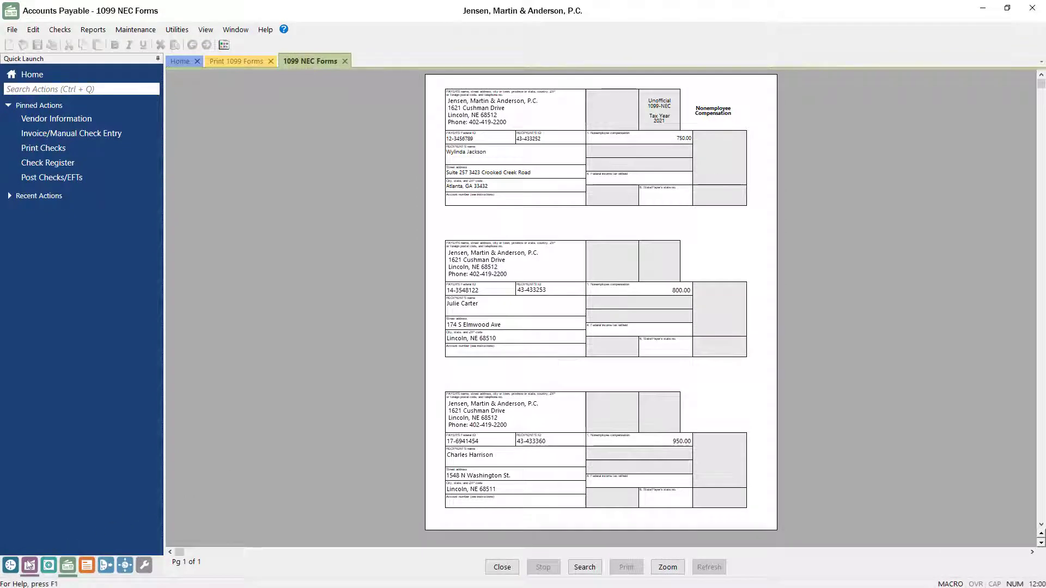
{"action": "left_click", "coordinate": [29, 565]}
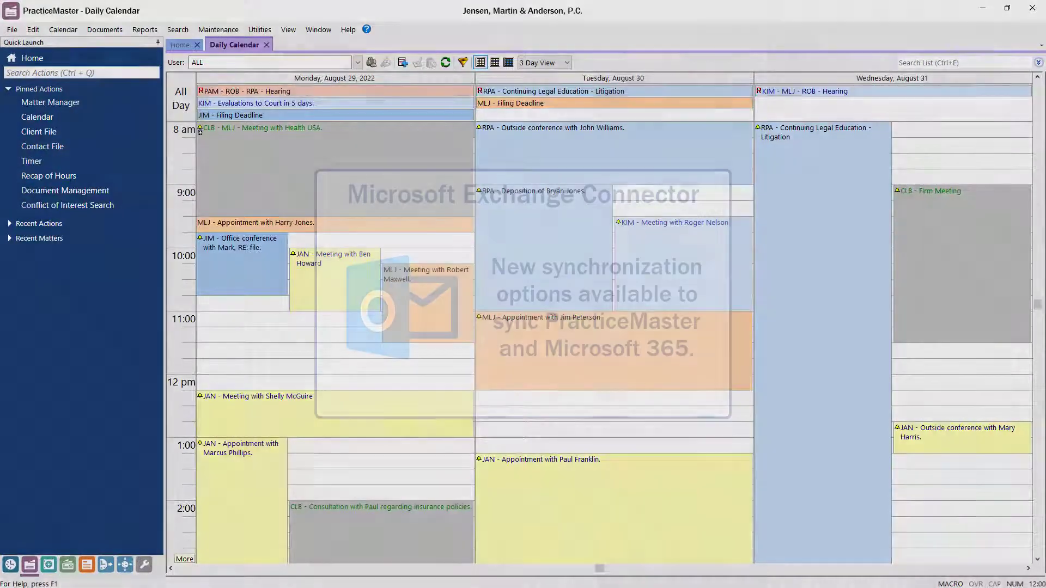